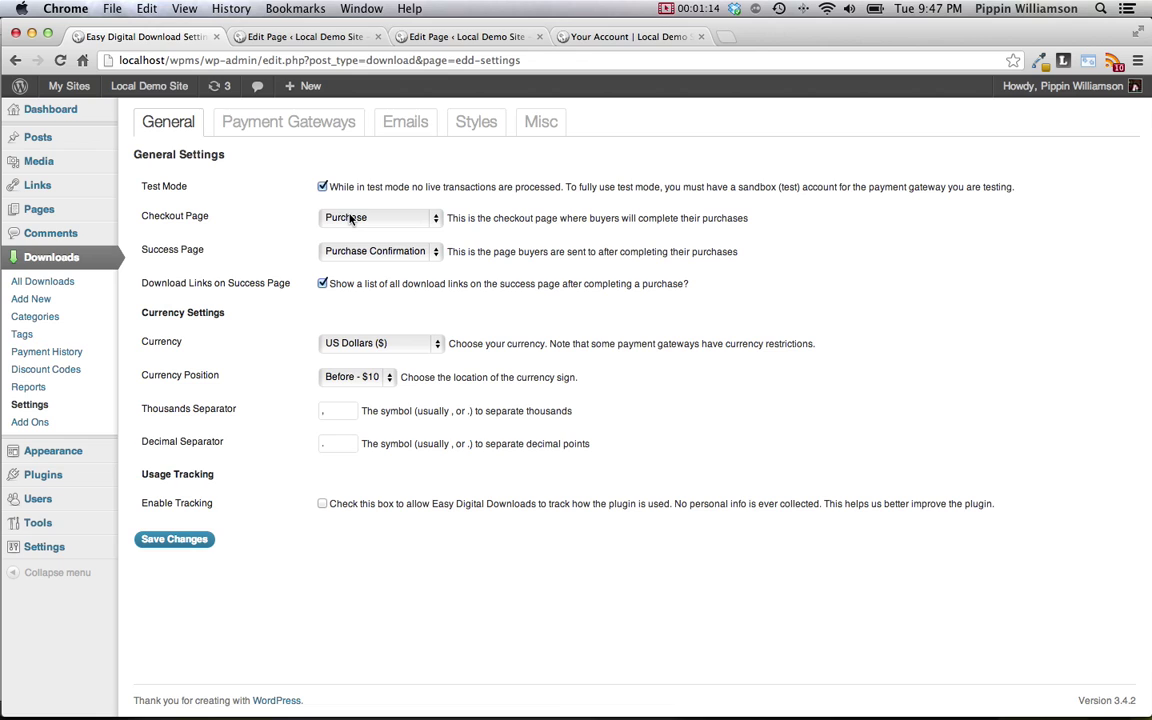
# Select Purchase as the checkout page and check the shortcode on the Purchase page in its editor
pyautogui.click(350, 219)
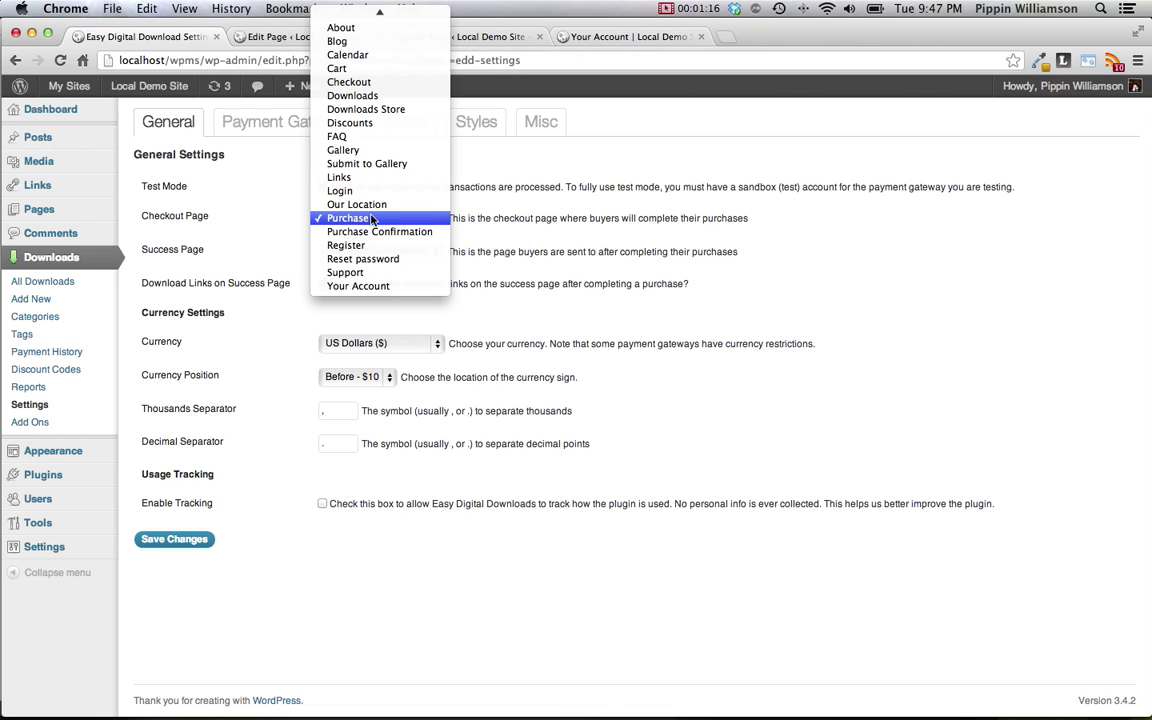
pyautogui.click(373, 219)
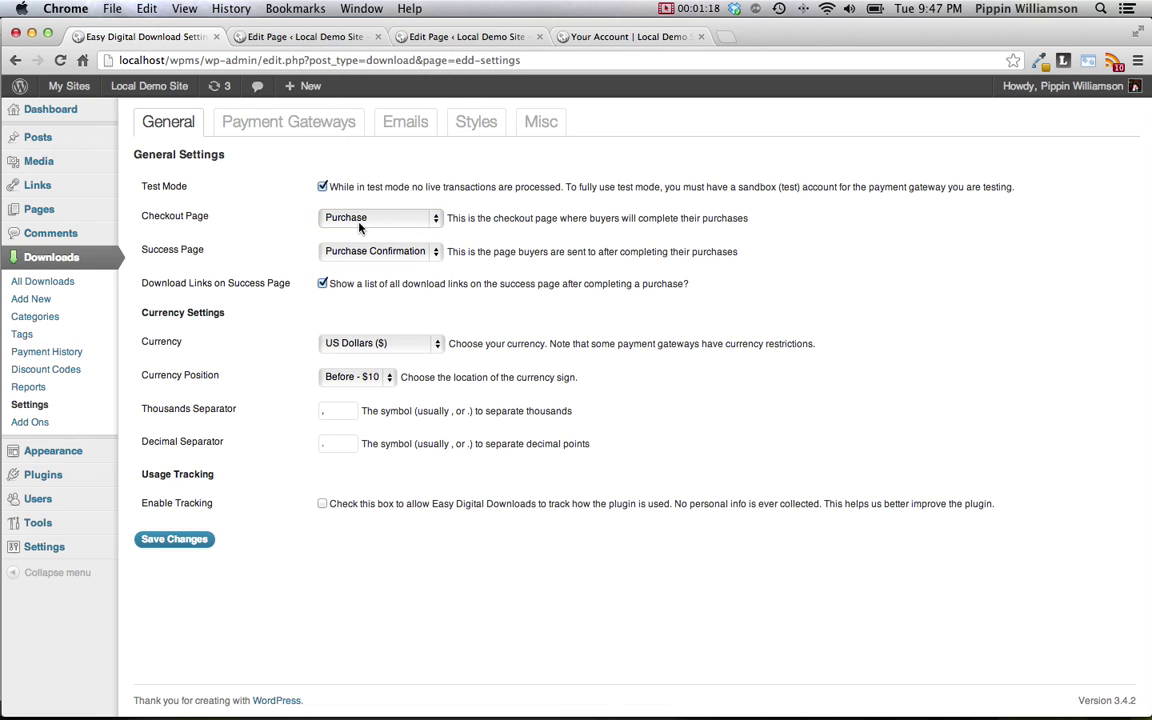
pyautogui.hotkey('ctrl', 'Tab')
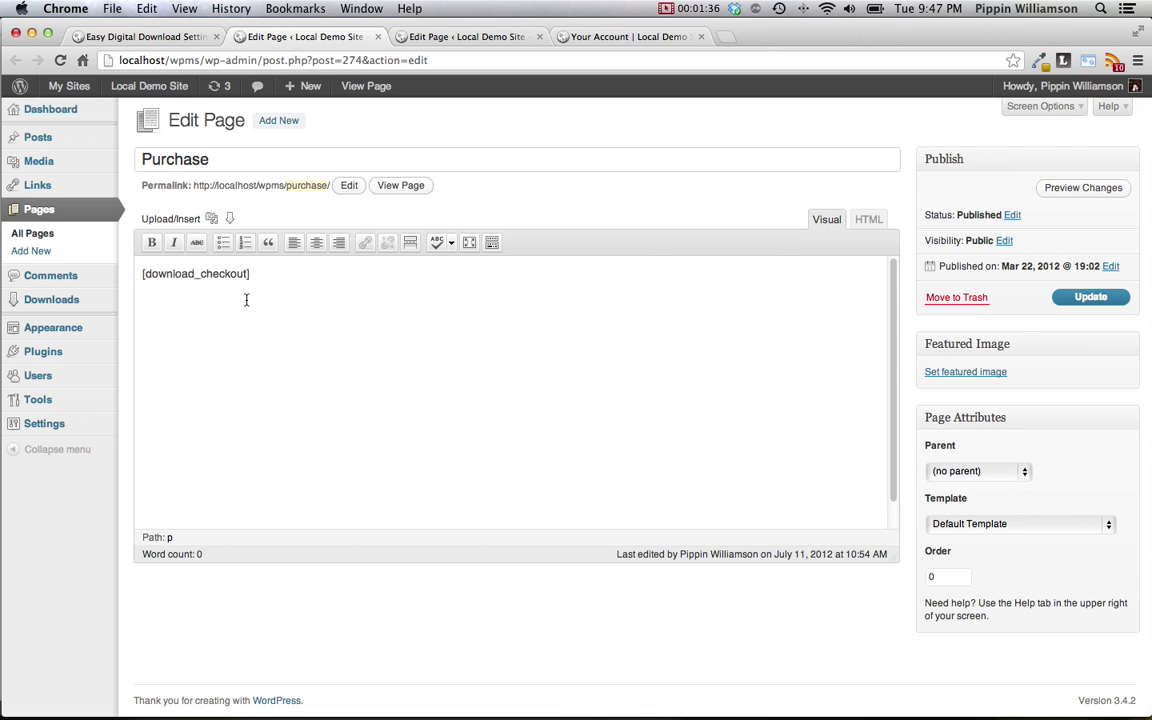
pyautogui.press('super+1')
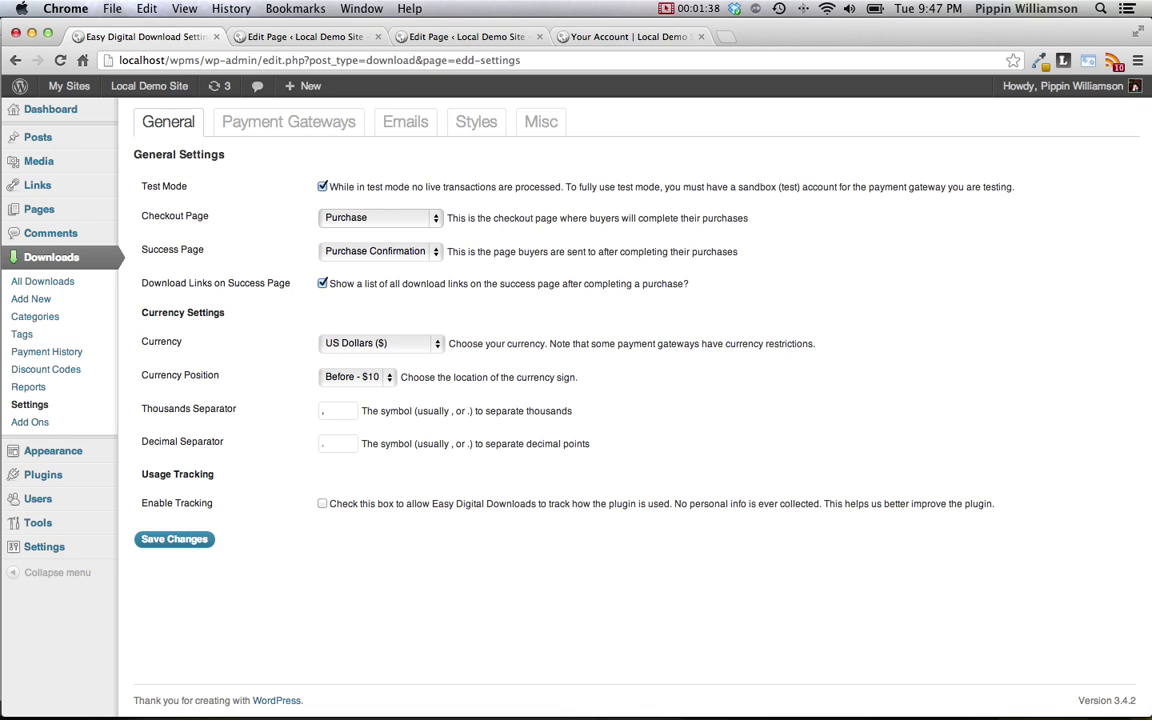
pyautogui.click(365, 218)
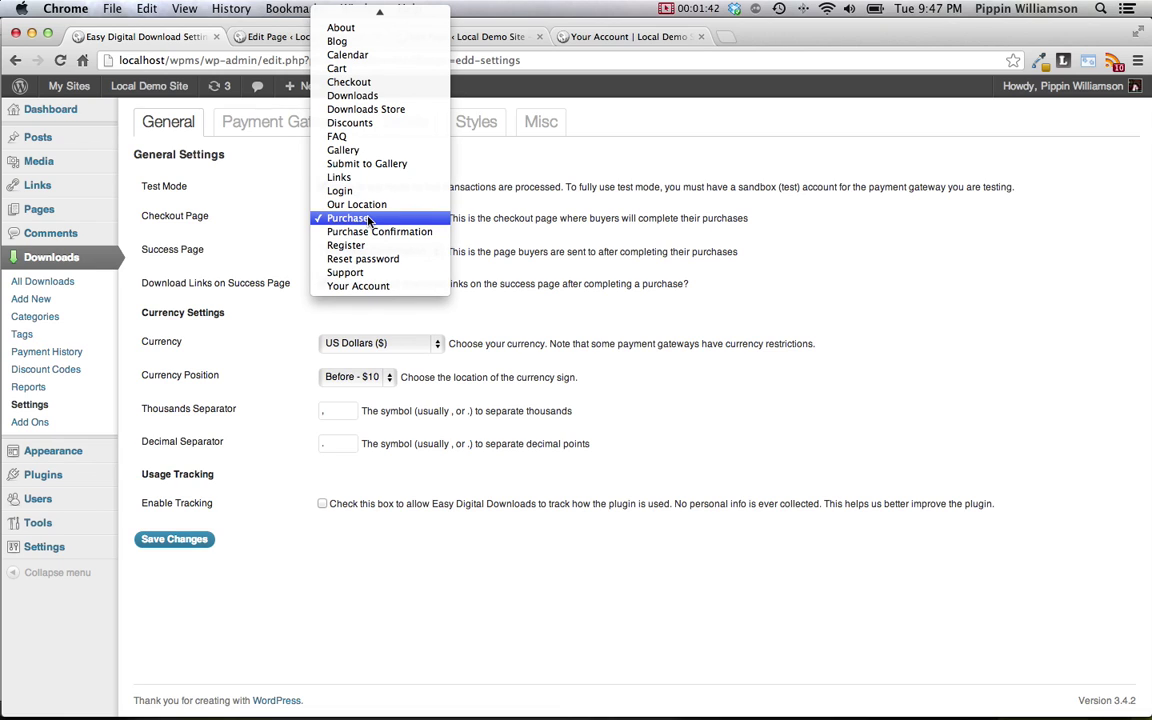
pyautogui.click(368, 219)
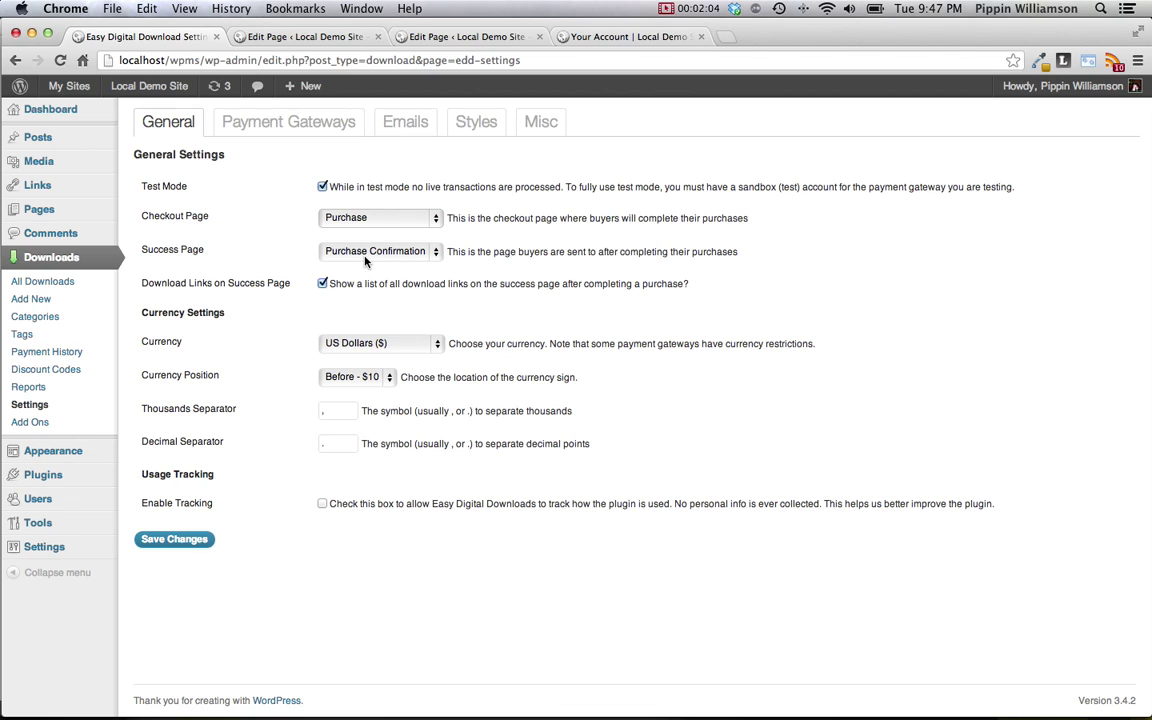
# Compare the contents of the Purchase Confirmation and Purchase pages with the success page settings, ending on the General settings
pyautogui.hotkey('ctrl', 'Tab')
pyautogui.hotkey('ctrl', 'Tab')
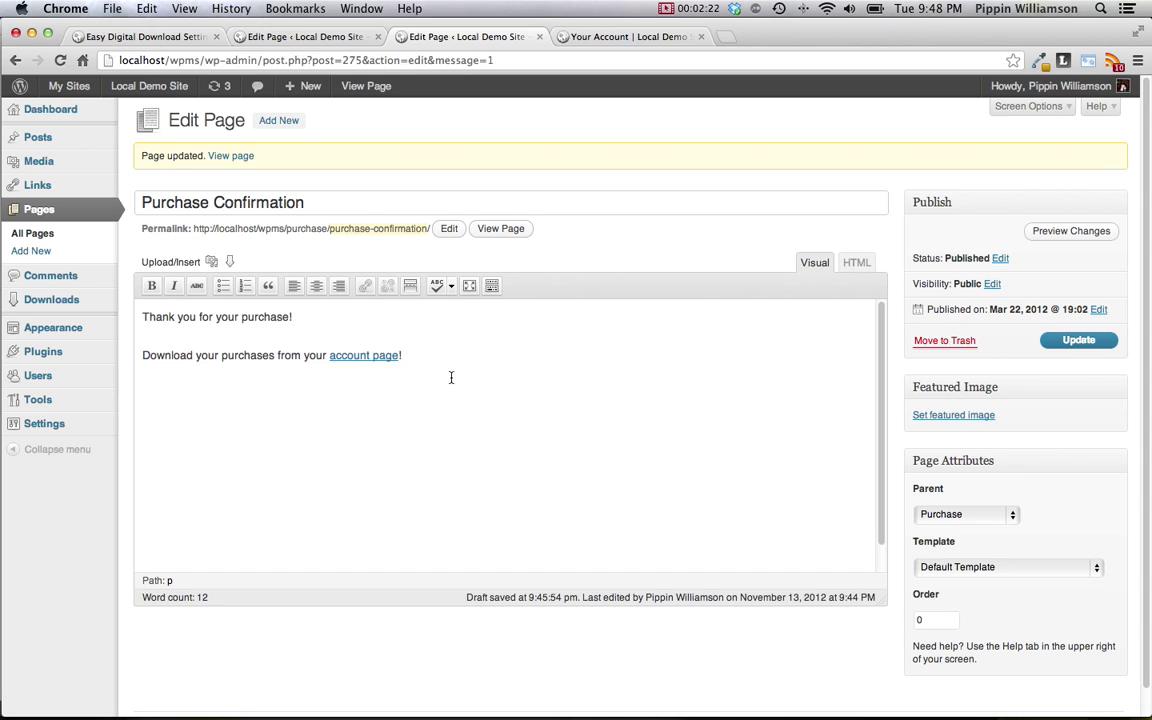
pyautogui.press('super+alt+Left')
pyautogui.press('super+alt+Left')
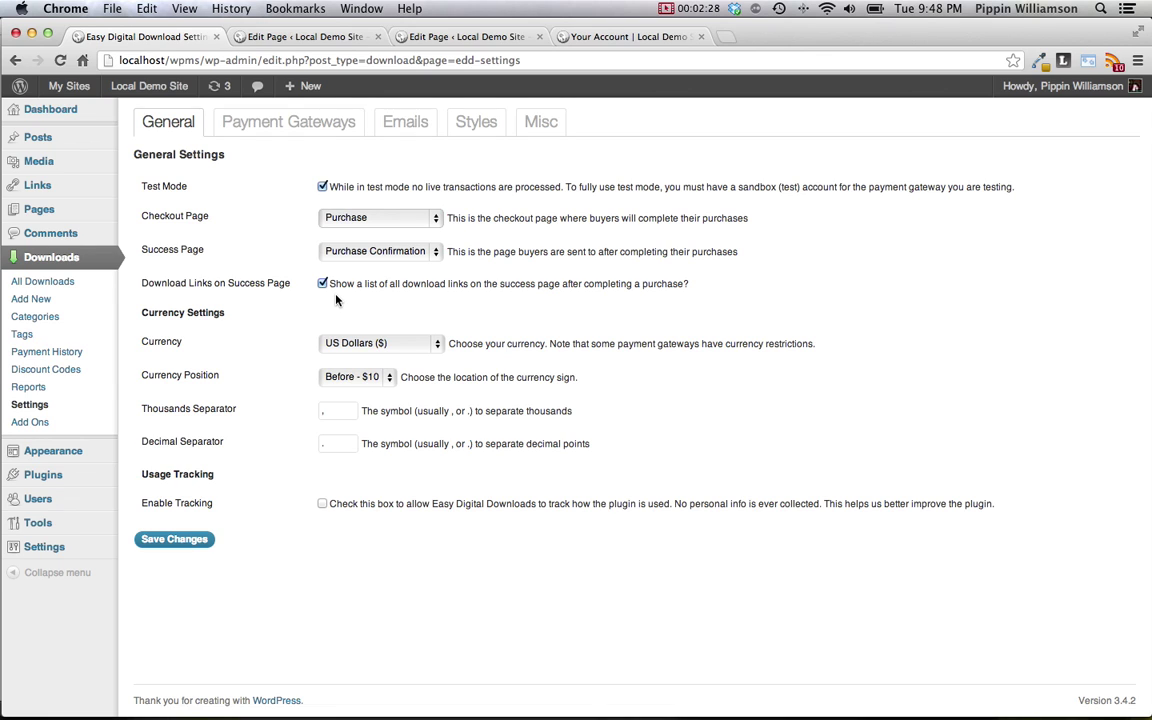
pyautogui.click(400, 37)
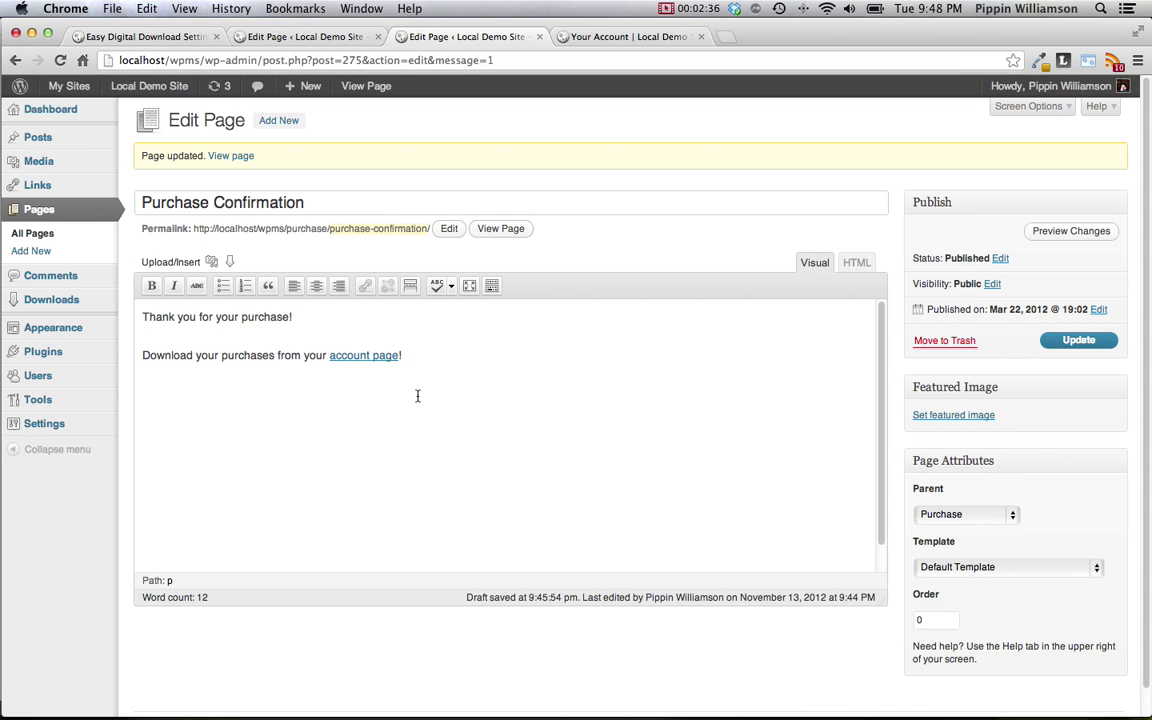
pyautogui.hotkey('ctrl', 'shift', 'Tab')
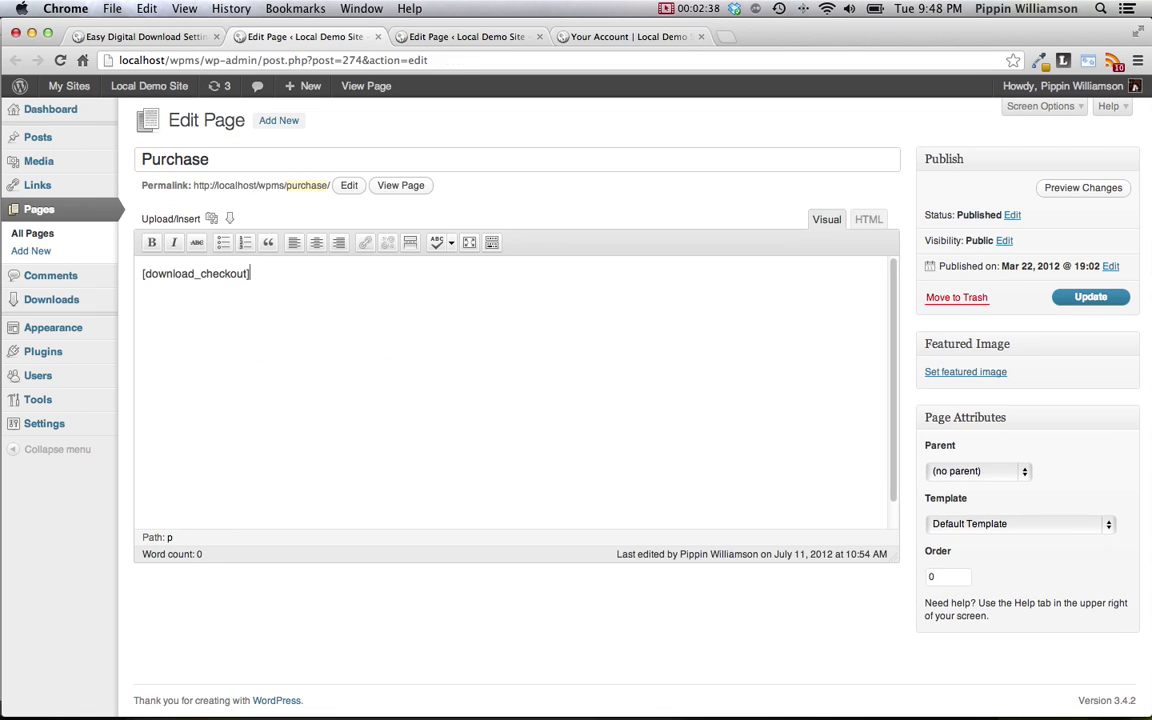
pyautogui.hotkey('ctrl', 'shift', 'Tab')
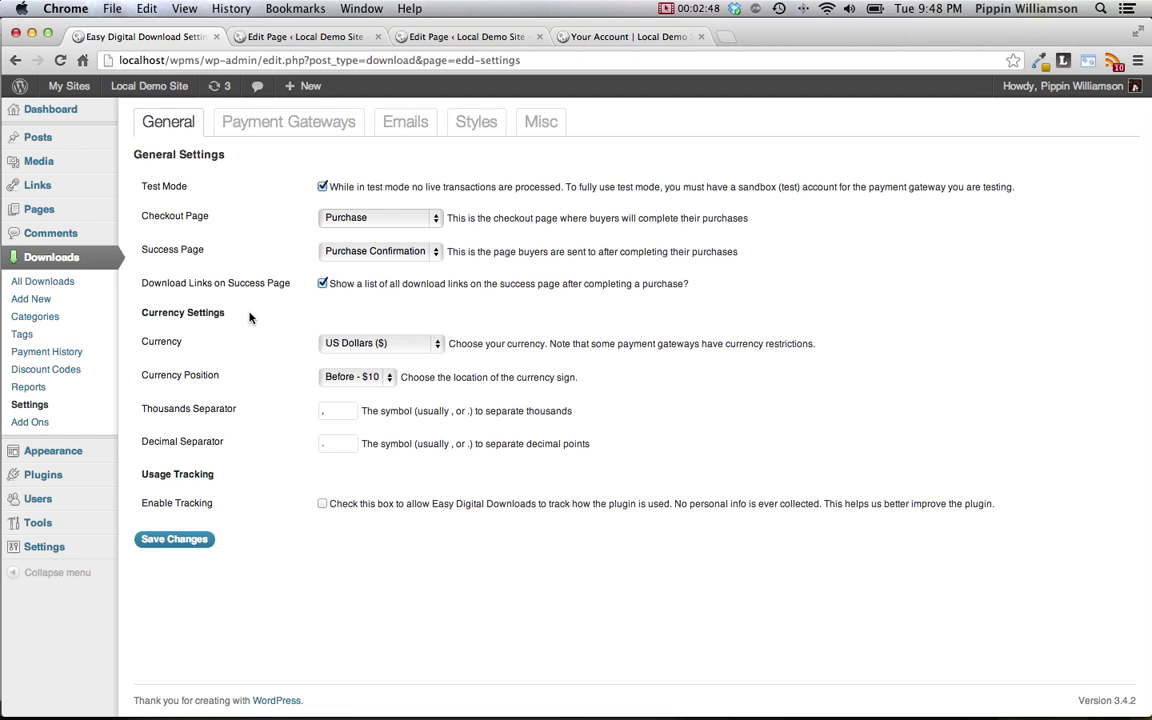
# Choose US Dollars ($) as the currency and Before - $10 as the currency position
pyautogui.click(351, 343)
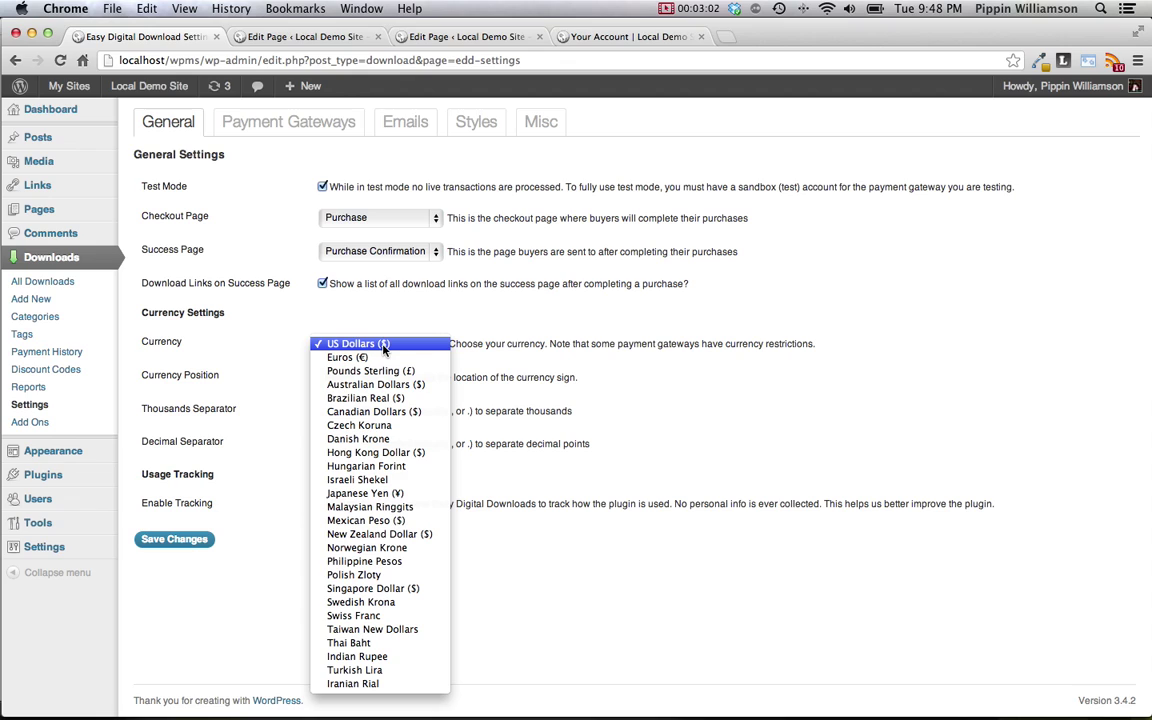
pyautogui.click(384, 346)
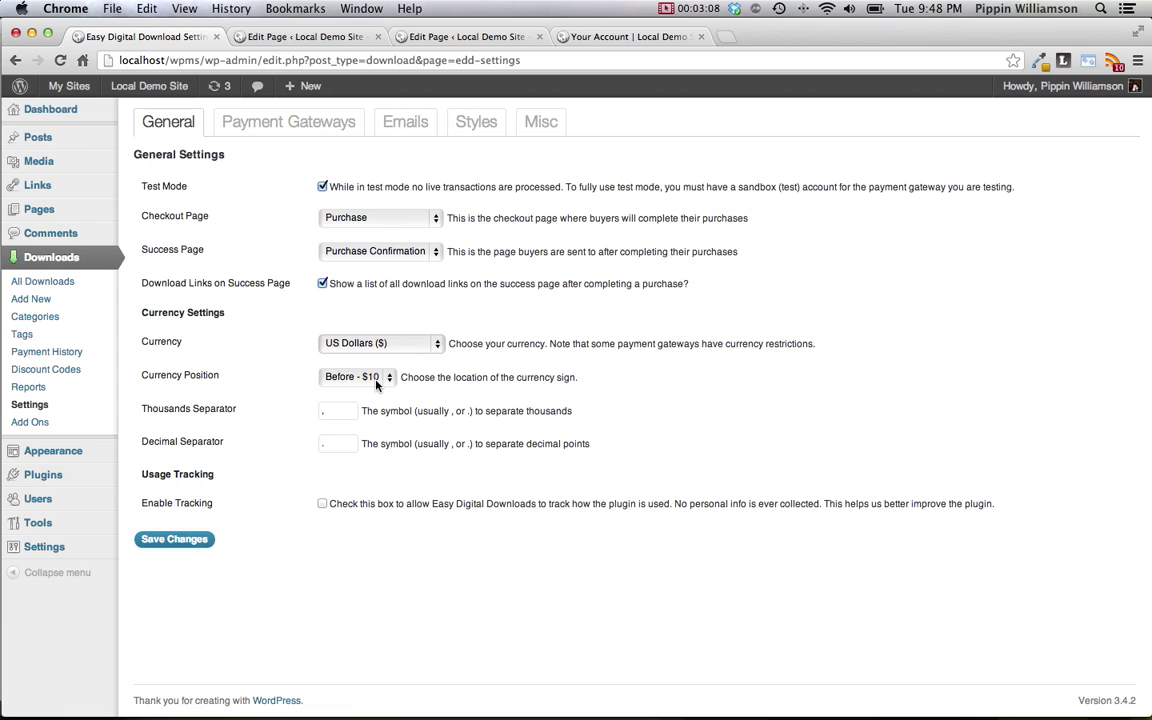
pyautogui.click(376, 385)
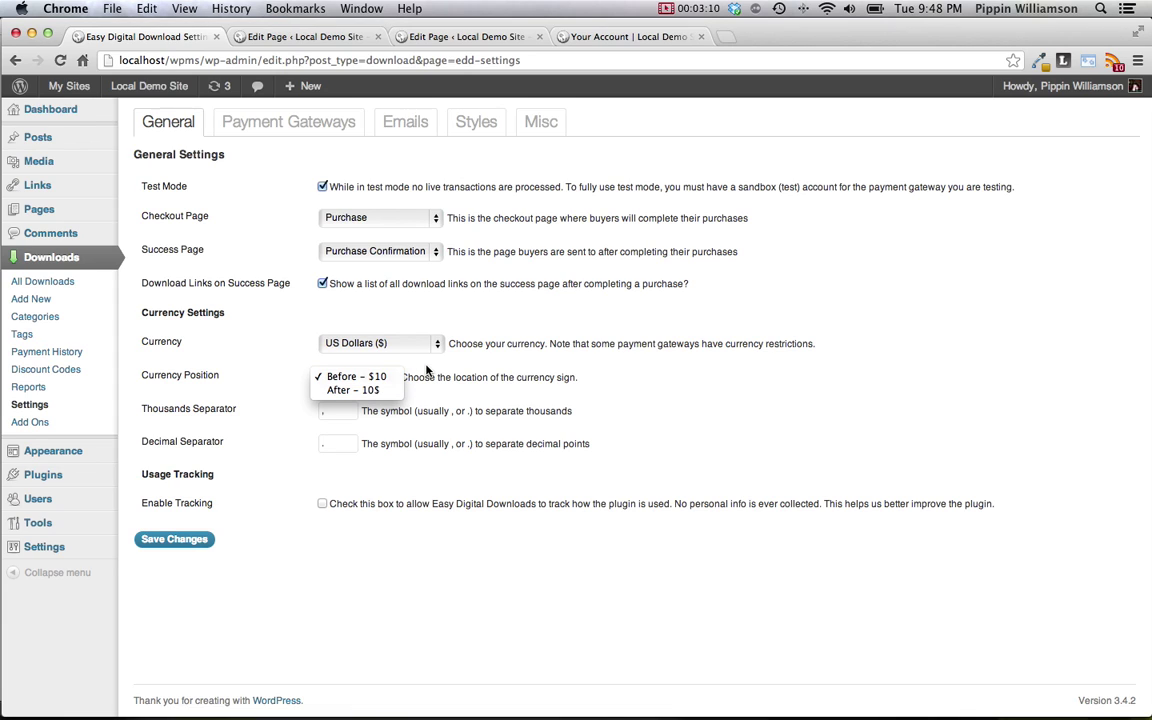
pyautogui.click(356, 376)
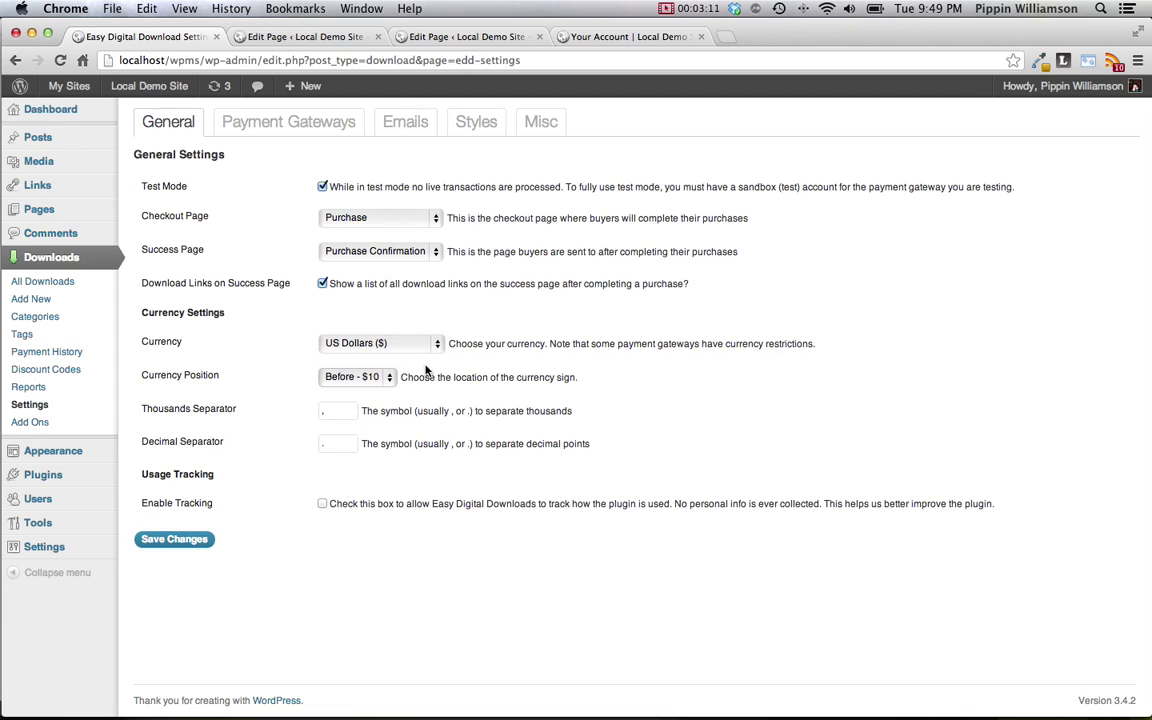
pyautogui.click(342, 409)
# Review the payment gateway settings, including accepted payment icons and PayPal verification options
pyautogui.click(290, 130)
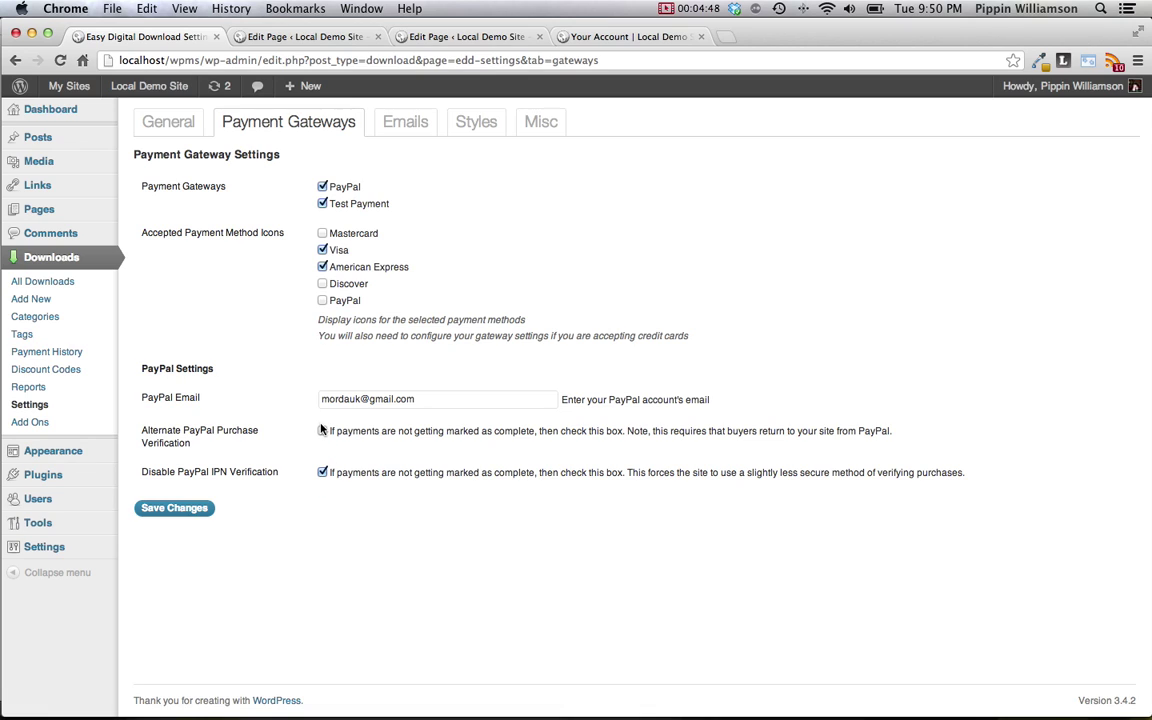
# Check the available email templates in the email settings and preview the purchase receipt
pyautogui.click(405, 122)
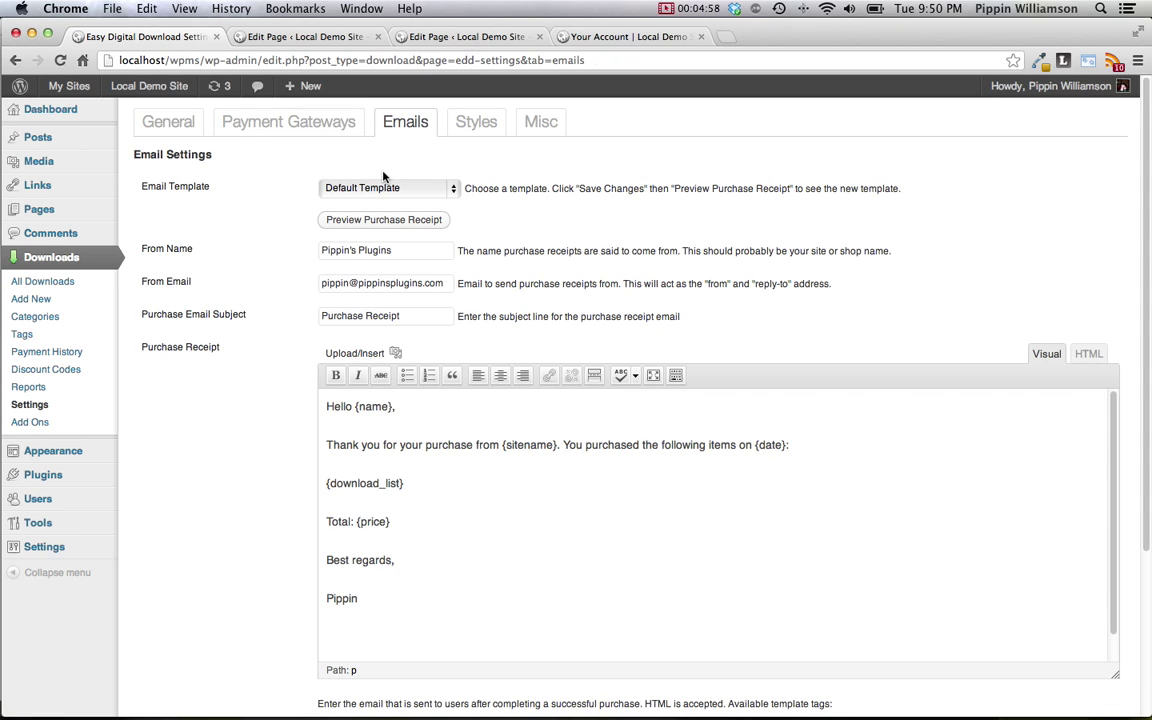
pyautogui.click(391, 187)
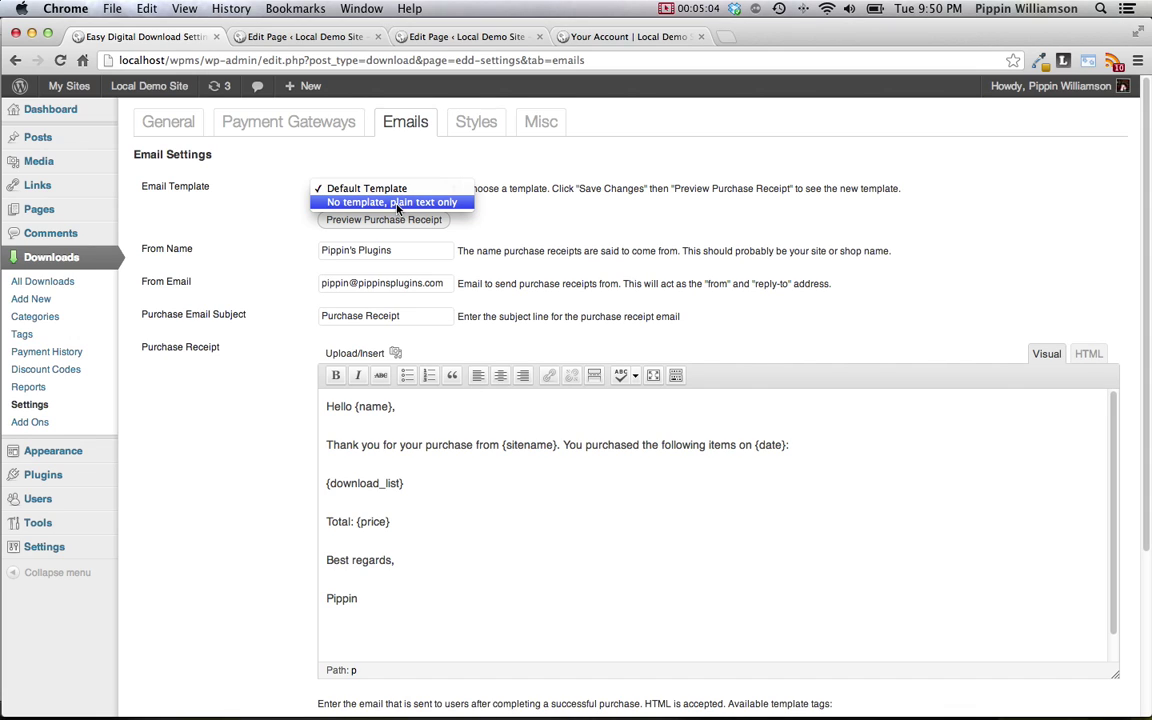
pyautogui.click(267, 257)
pyautogui.click(373, 220)
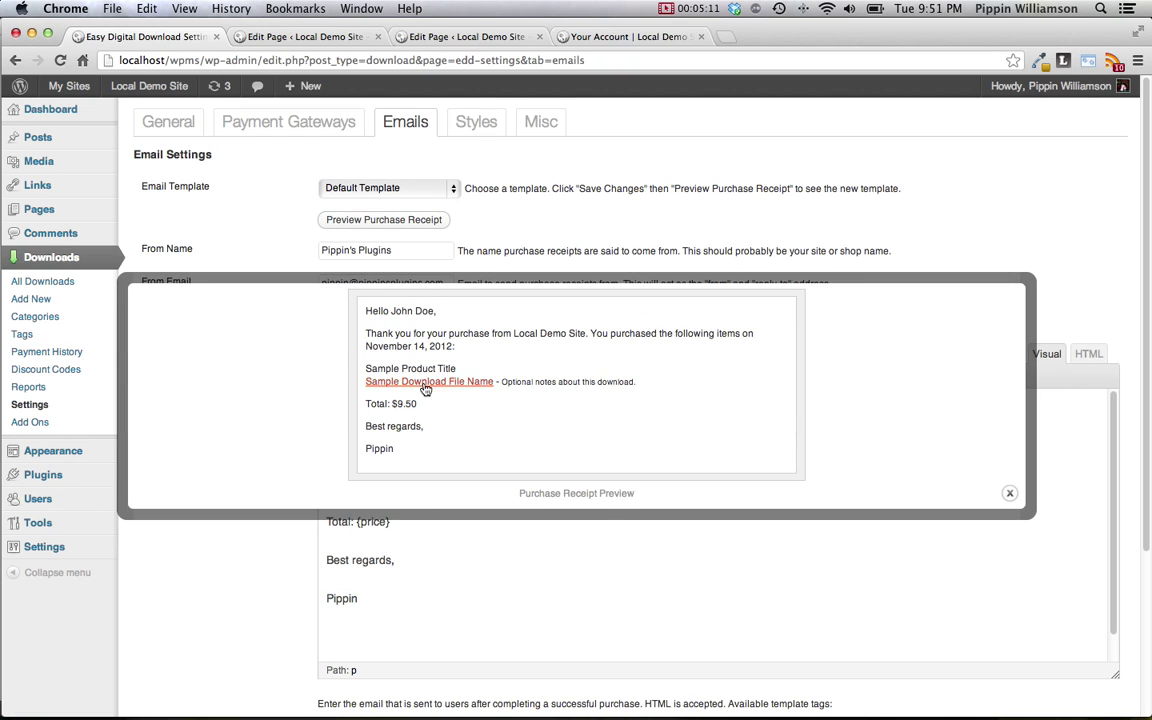
pyautogui.click(1009, 493)
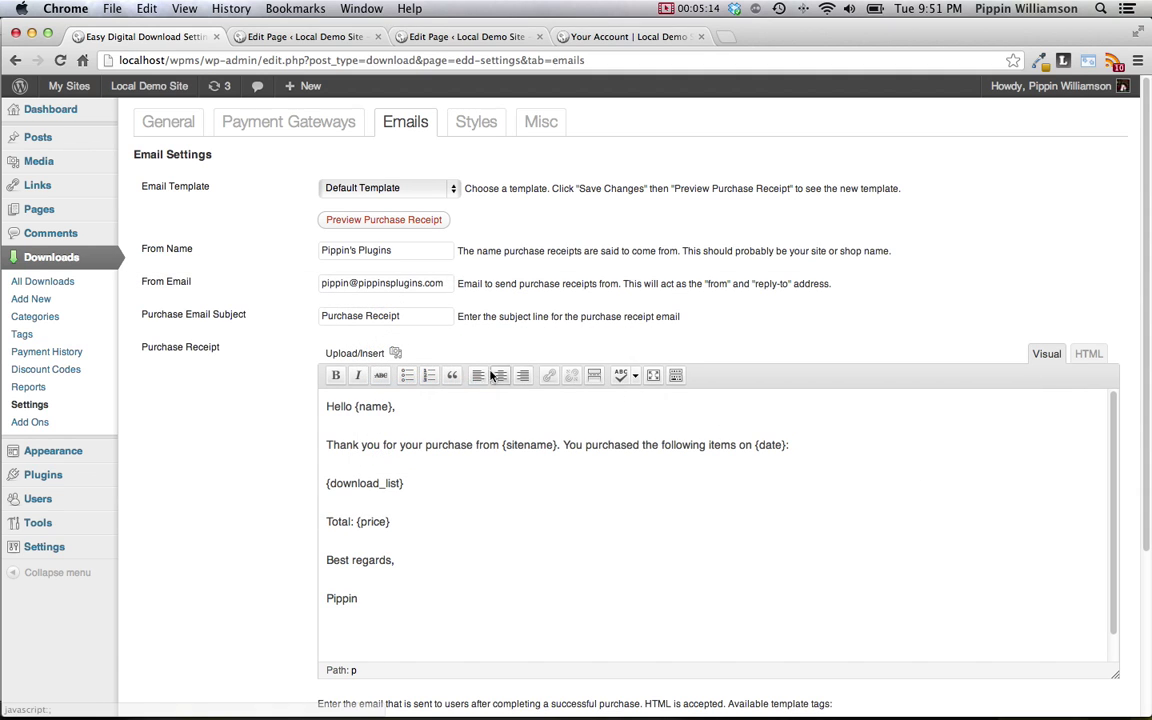
# Examine the receipt's sender name, sender email and subject fields and the list of available template tags
pyautogui.click(383, 249)
pyautogui.scroll(-1, 385, 262)
pyautogui.scroll(-1, 385, 262)
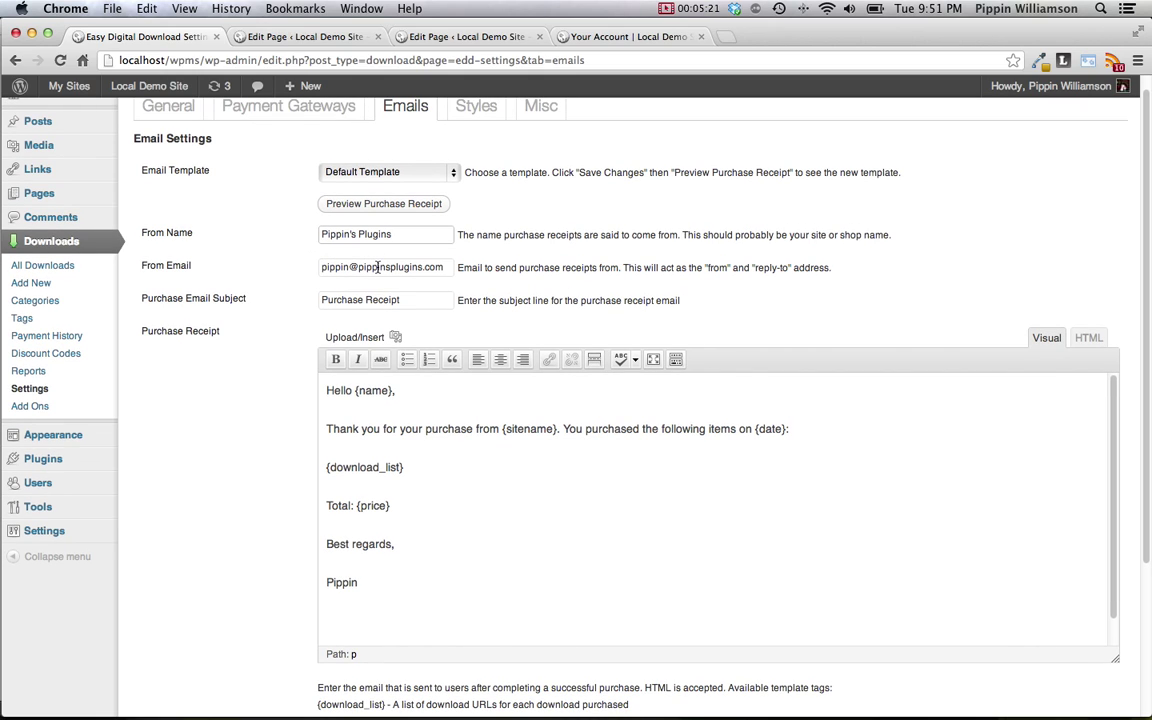
pyautogui.scroll(-2, 514, 496)
pyautogui.scroll(1, 527, 496)
pyautogui.scroll(-2, 225, 460)
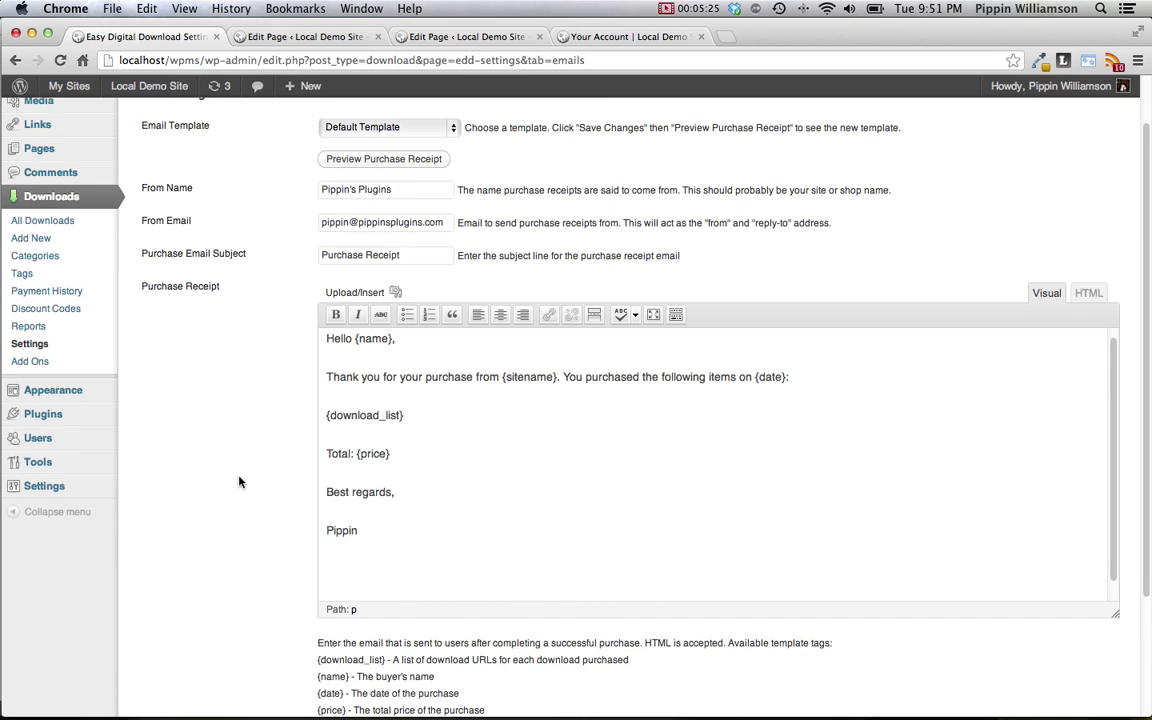
pyautogui.scroll(-2, 262, 374)
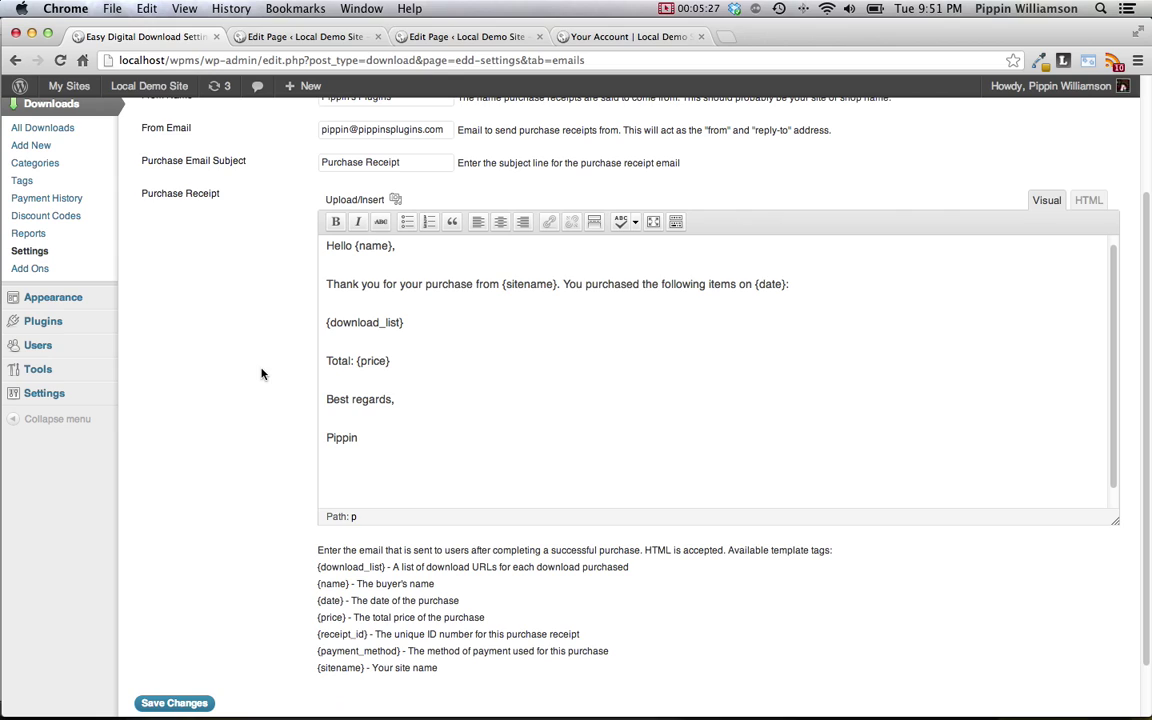
# Examine the {name} and {download_list} tags in the purchase receipt text
pyautogui.click(374, 250)
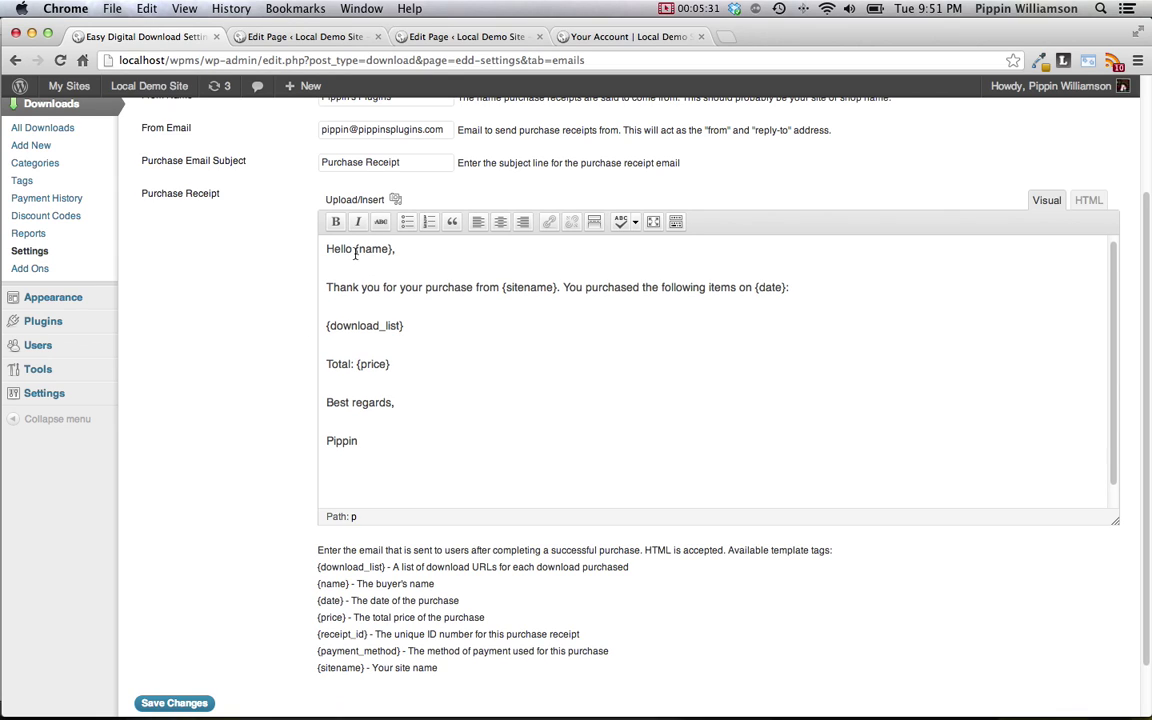
pyautogui.moveTo(357, 249); pyautogui.dragTo(392, 249)
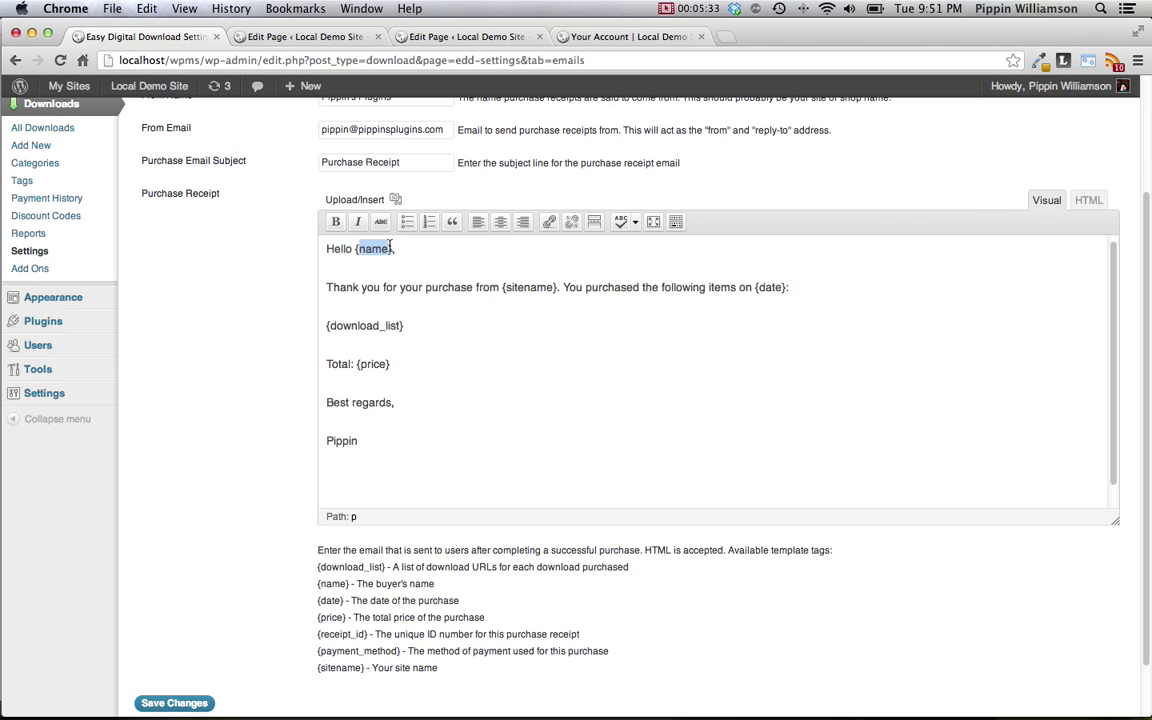
pyautogui.click(390, 249)
pyautogui.moveTo(409, 327); pyautogui.dragTo(321, 325)
pyautogui.click(383, 323)
# Review the style settings, including the Disable Styles option and the choices for default button style and color
pyautogui.scroll(4, 281, 580)
pyautogui.click(479, 123)
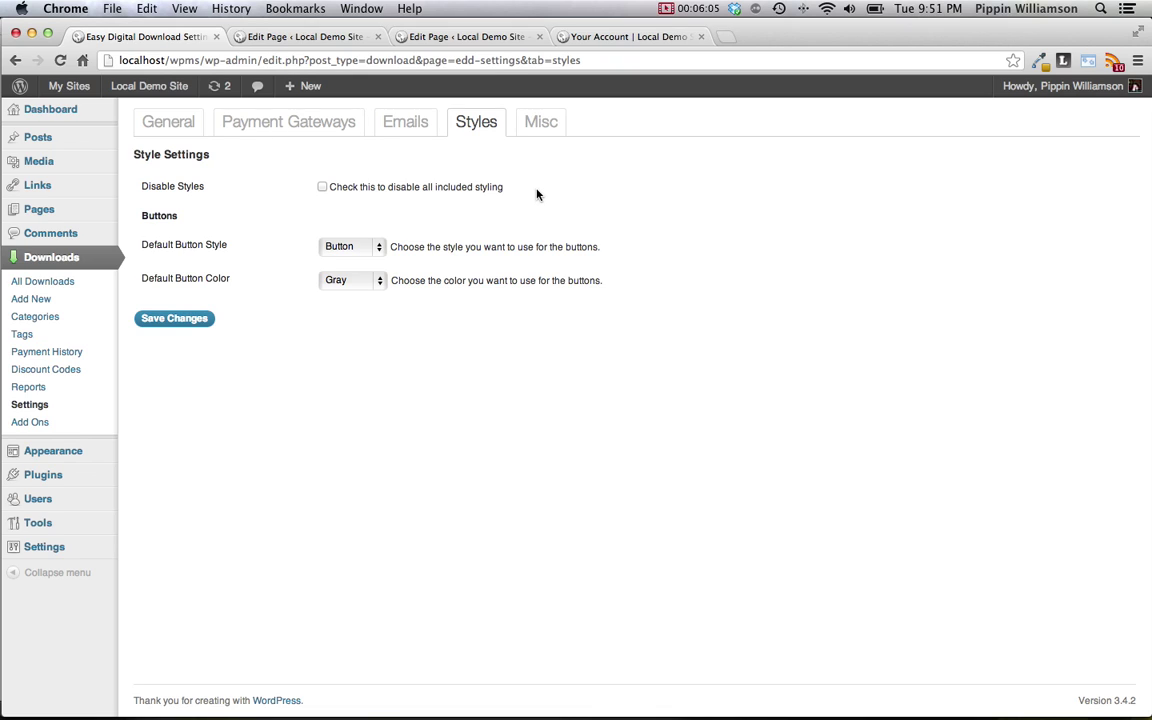
pyautogui.click(350, 195)
pyautogui.click(349, 192)
pyautogui.click(368, 248)
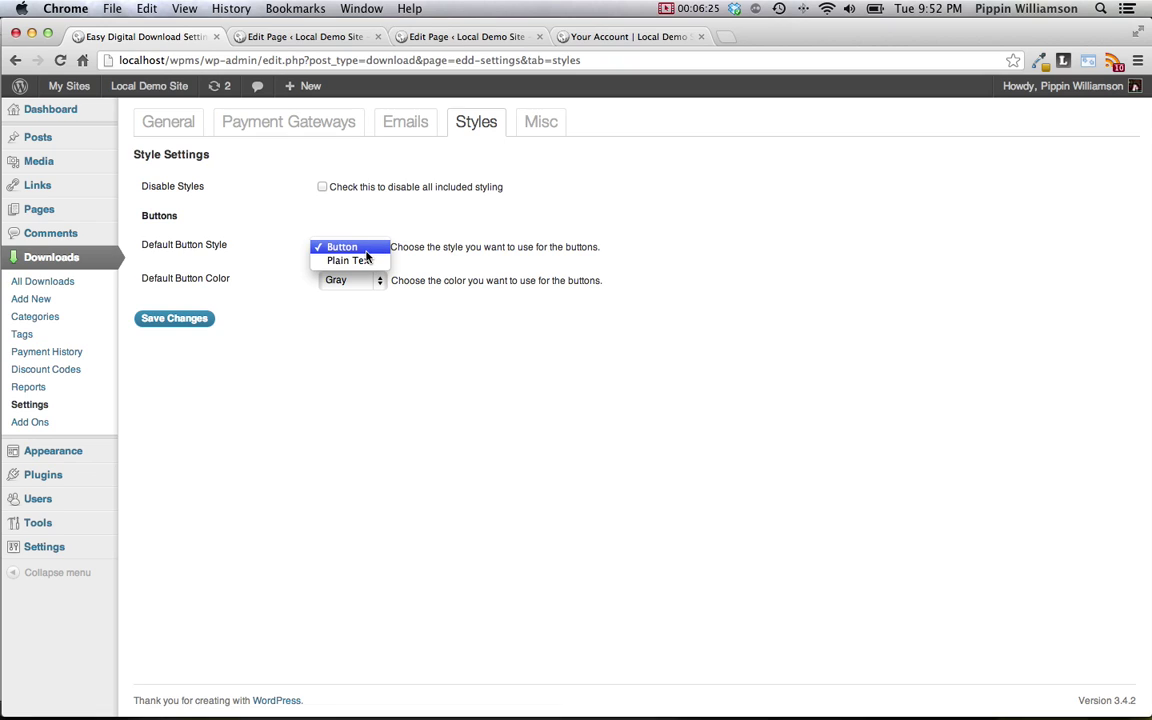
pyautogui.click(328, 207)
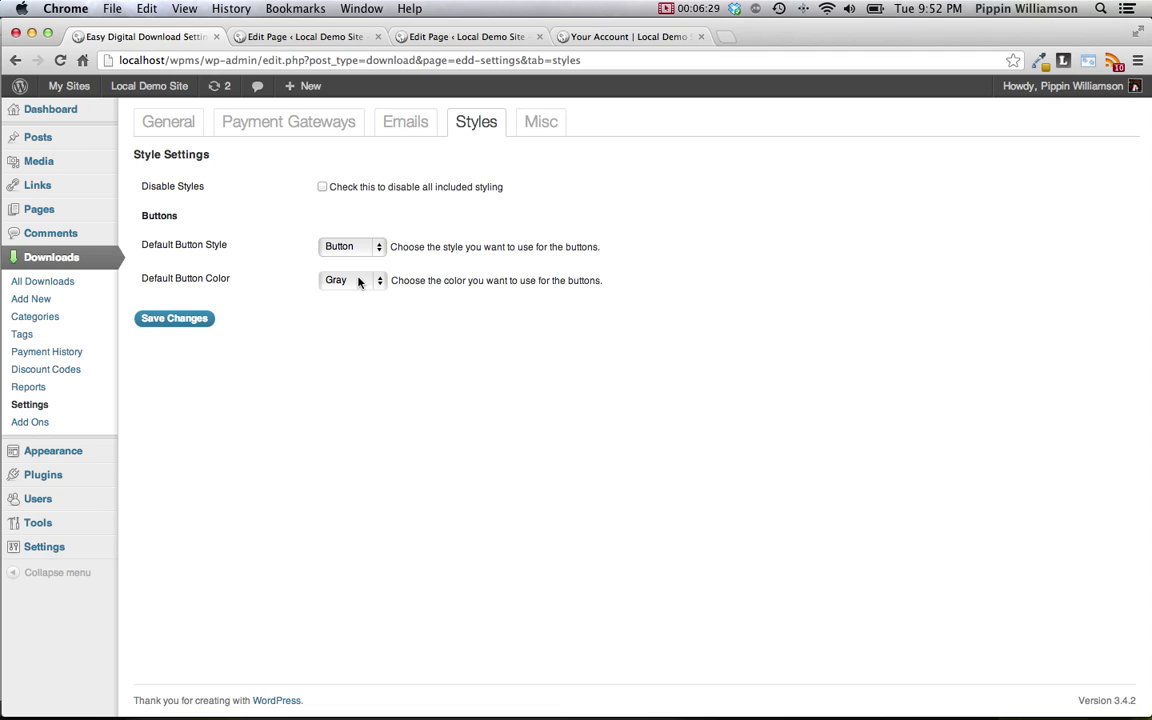
pyautogui.click(358, 282)
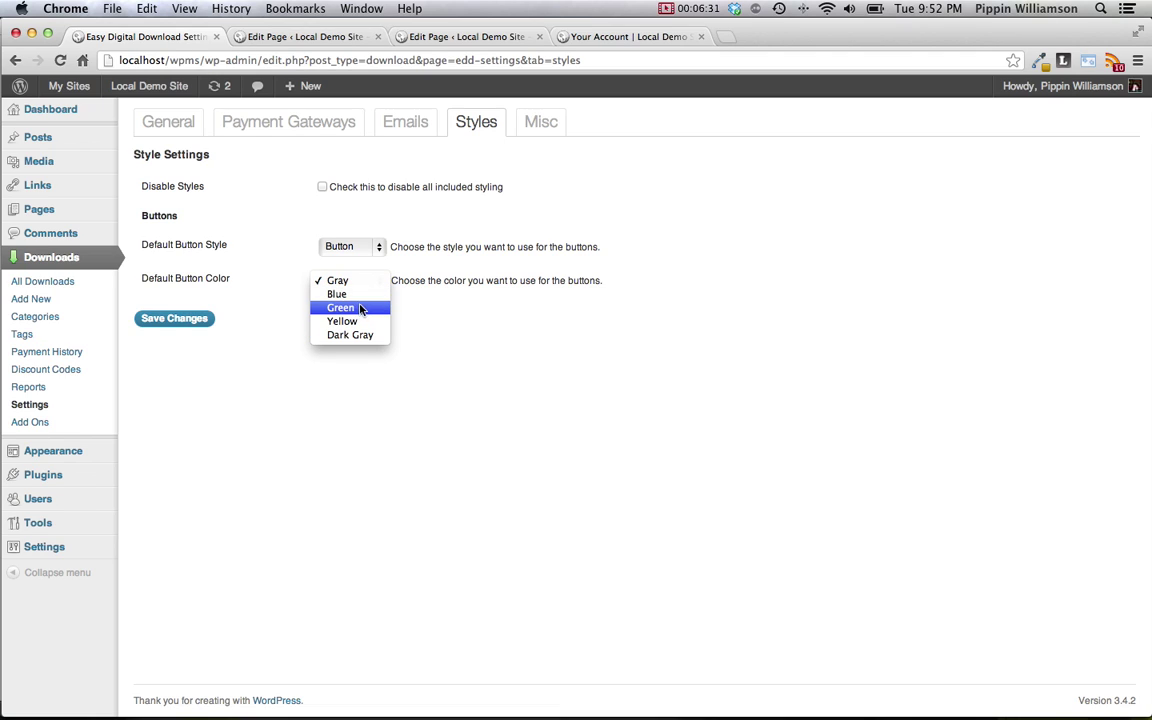
pyautogui.click(421, 319)
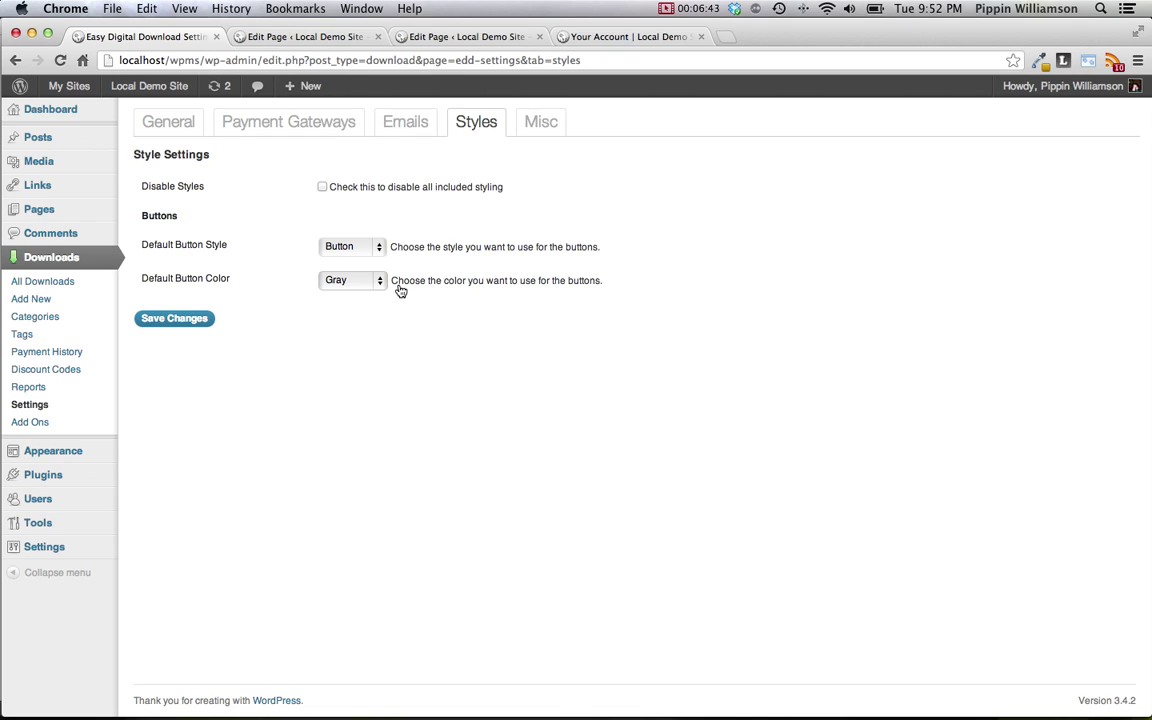
# Turn off the Disable Ajax option for the shopping cart in the Misc settings
pyautogui.click(541, 123)
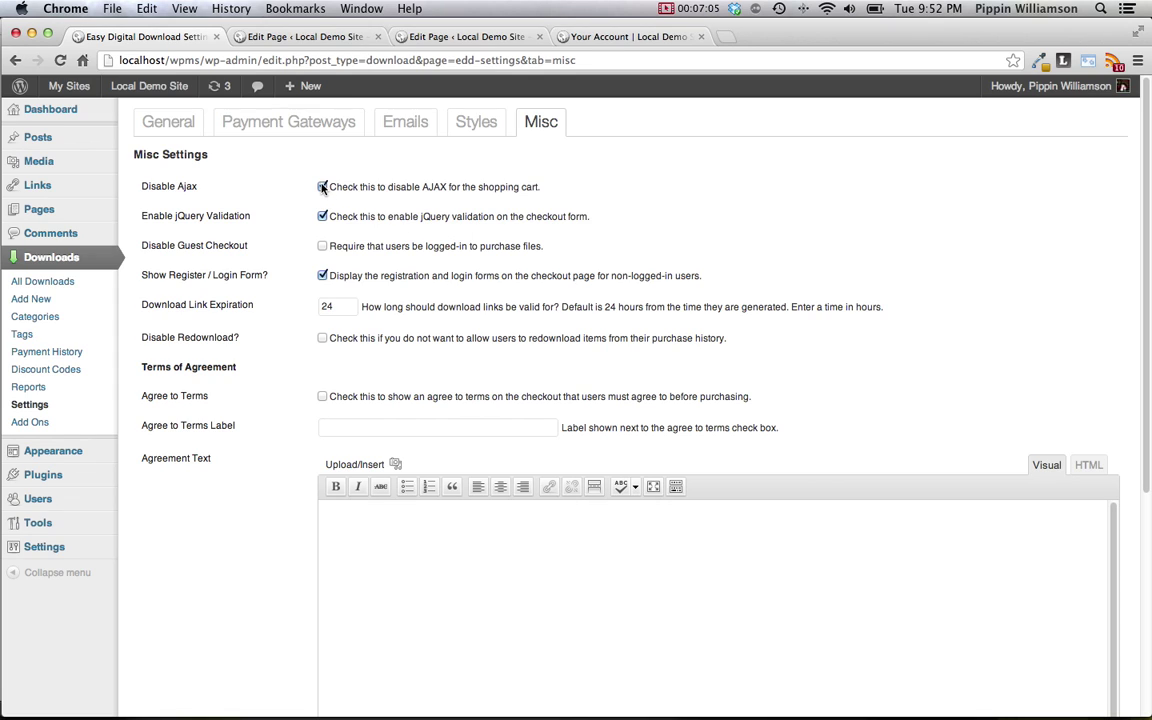
pyautogui.click(322, 186)
# Examine the Disable Redownload option in the Misc settings
pyautogui.scroll(-3, 305, 362)
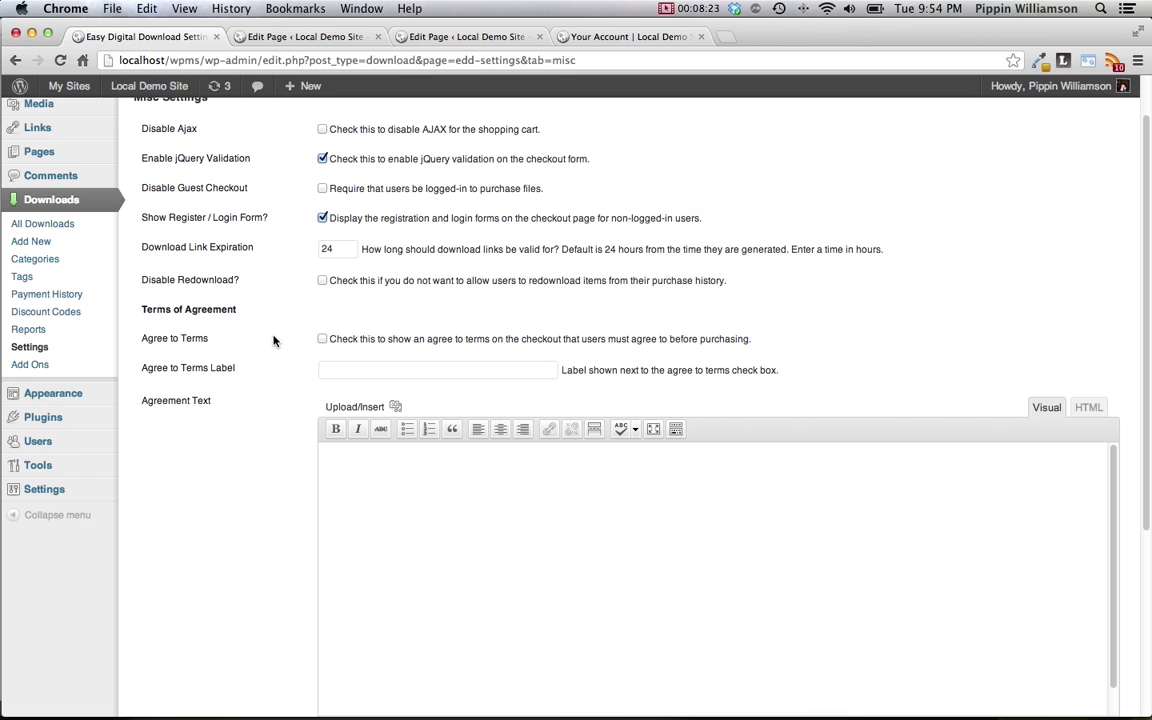
pyautogui.scroll(-1, 280, 355)
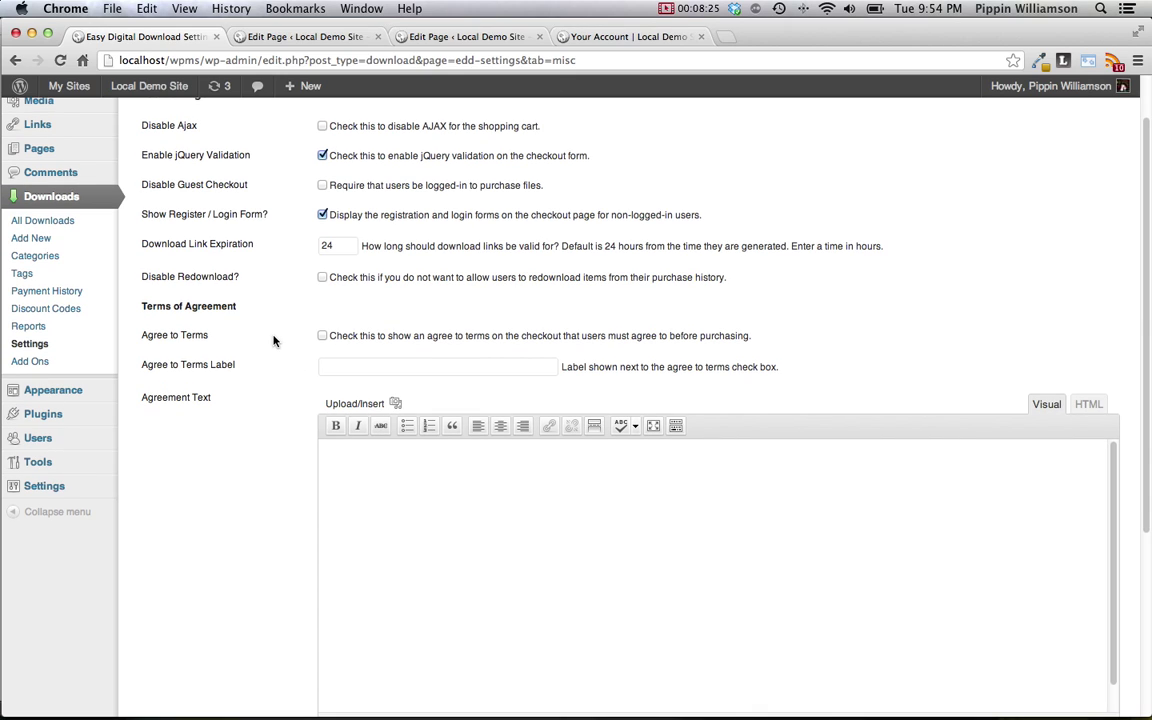
pyautogui.tripleClick(227, 272)
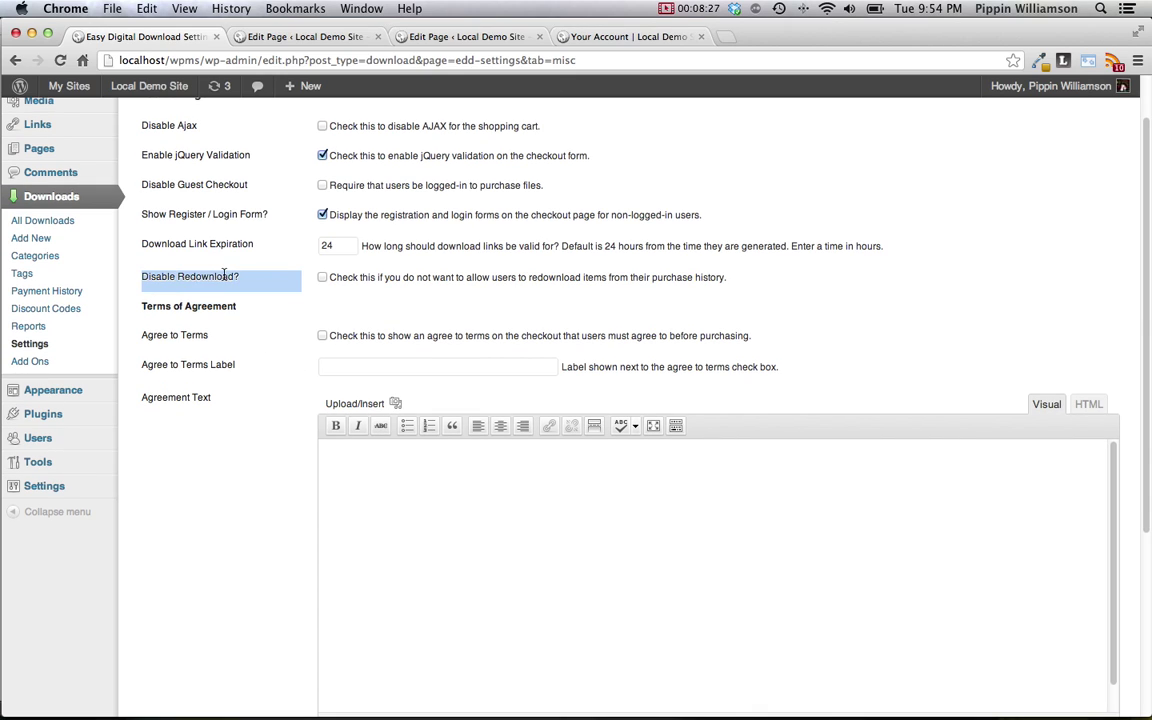
pyautogui.click(284, 307)
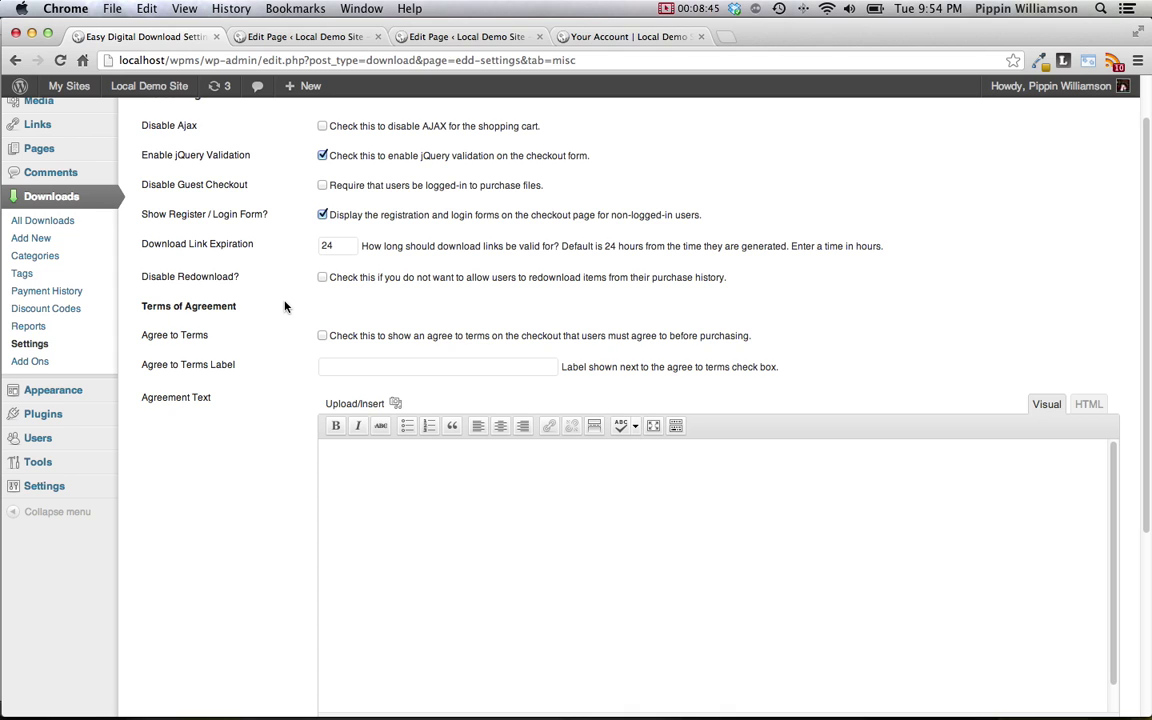
# Examine the Terms of Agreement options, including the terms label and the agreement text editor
pyautogui.scroll(-3, 284, 307)
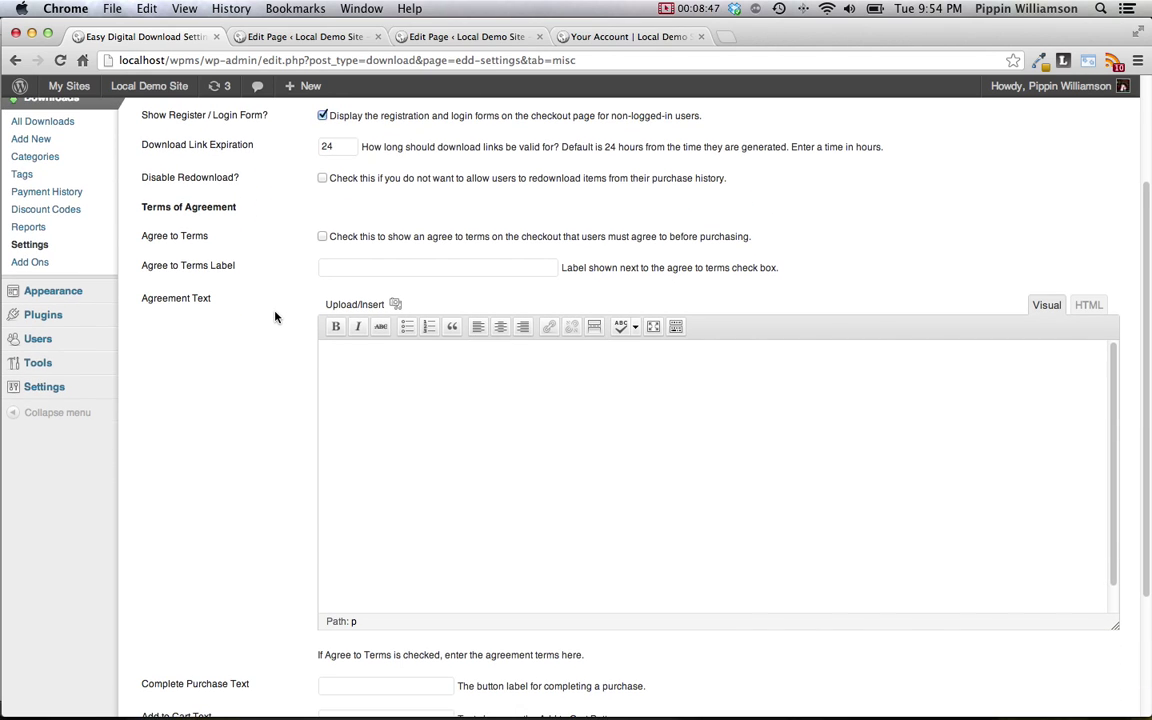
pyautogui.scroll(-1, 275, 317)
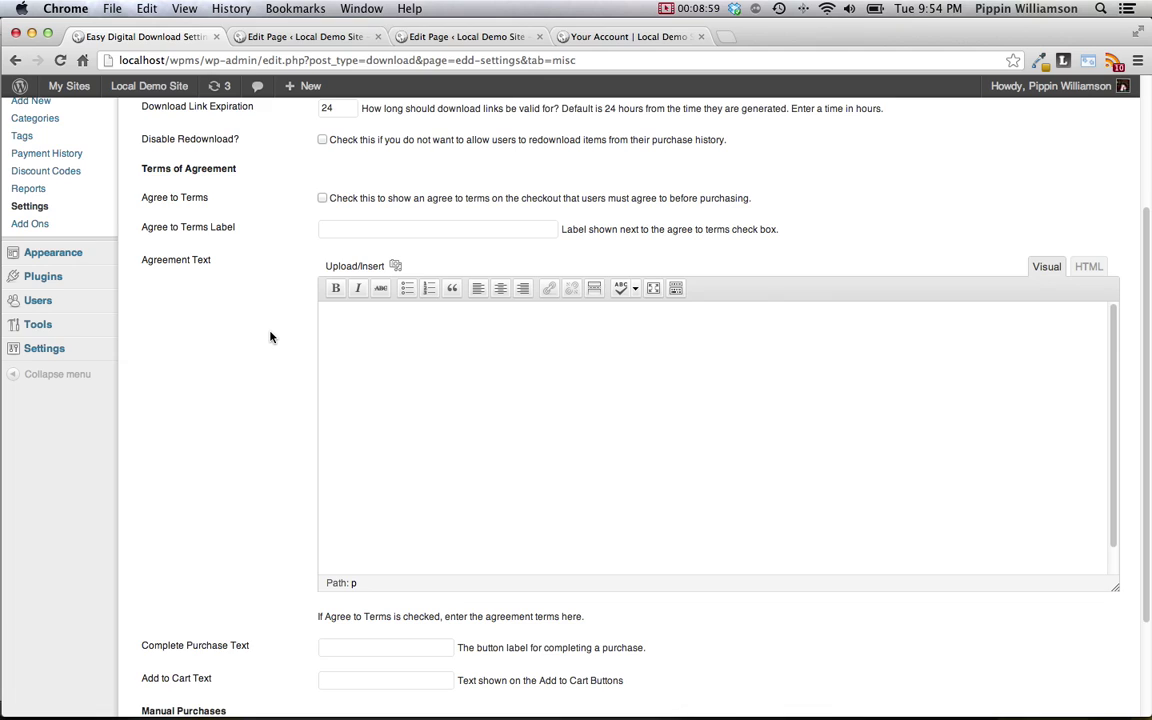
pyautogui.scroll(-1, 270, 337)
pyautogui.click(404, 226)
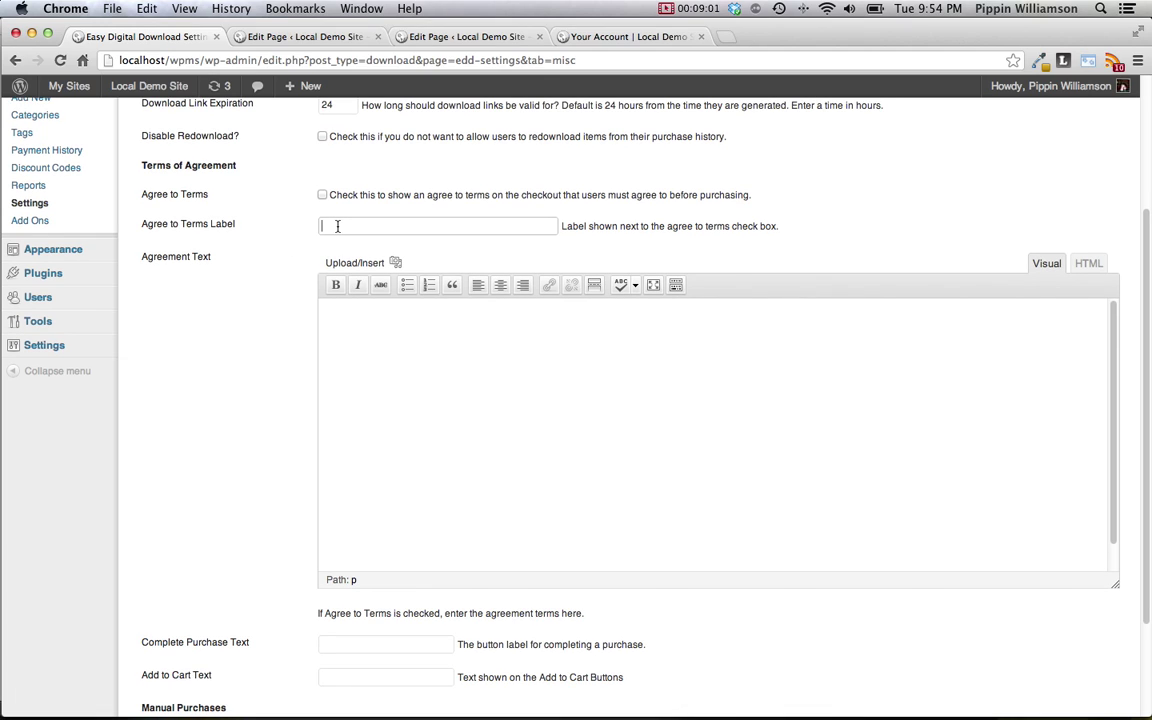
pyautogui.click(467, 440)
# Examine the Complete Purchase Text and Add to Cart Text fields, then return to the beginning of the Misc settings
pyautogui.scroll(-3, 211, 432)
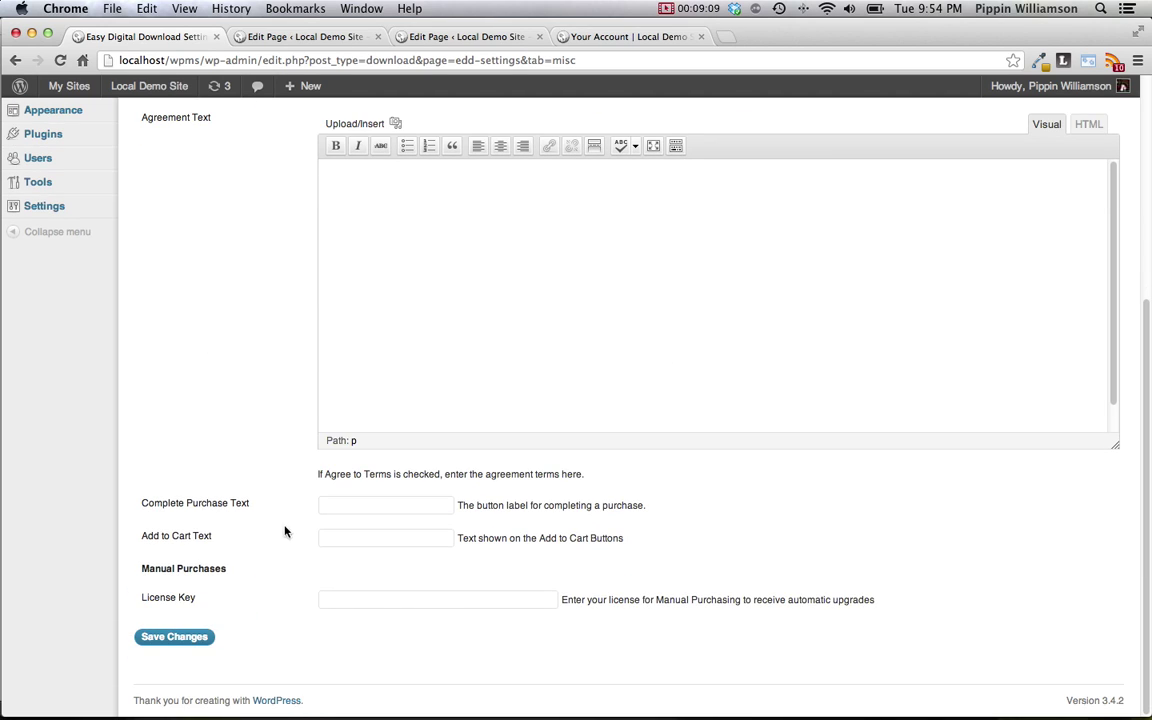
pyautogui.click(349, 505)
pyautogui.scroll(5, 293, 470)
pyautogui.scroll(2, 293, 470)
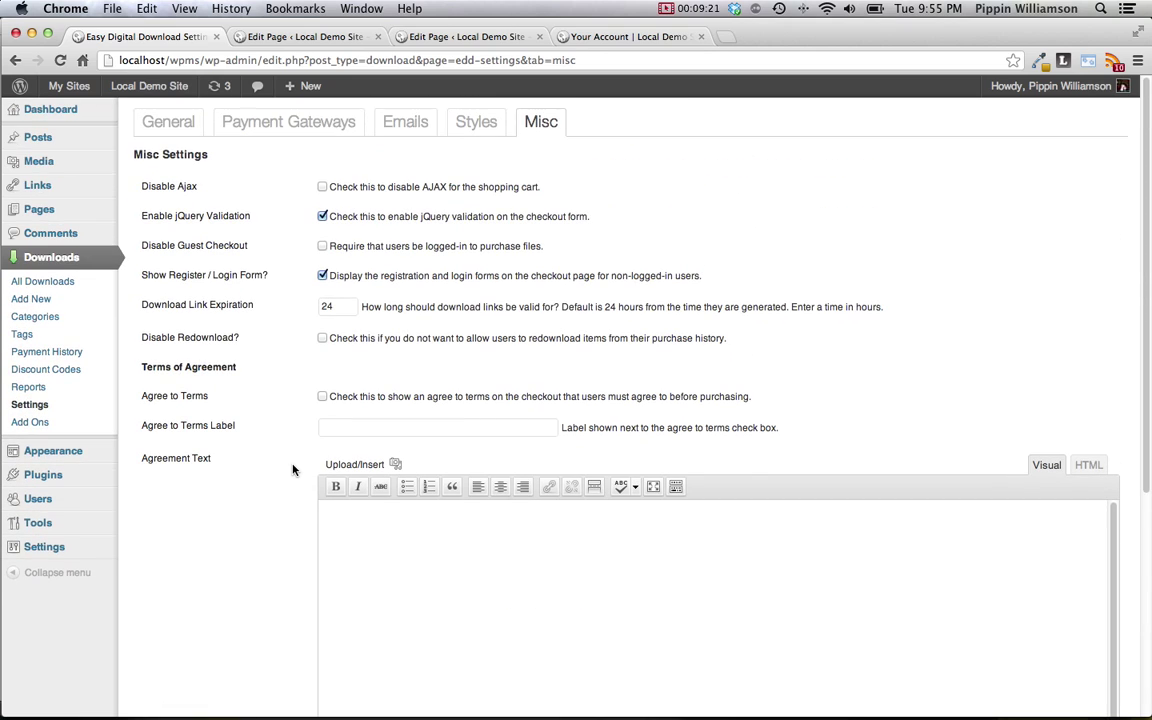